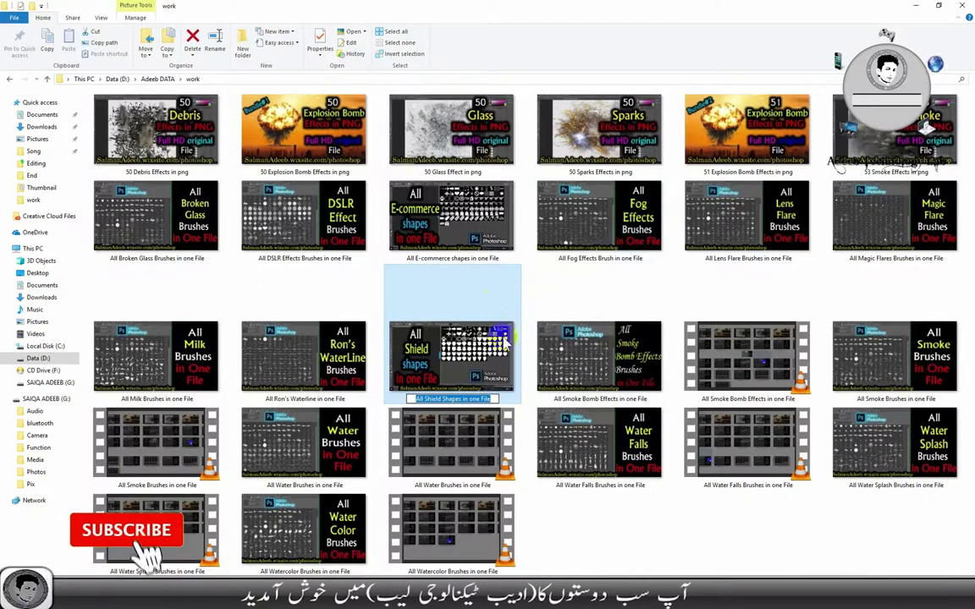
# Cancel renaming 'All Shield Shapes in one File' once its name is copied
pyautogui.click(510, 572)
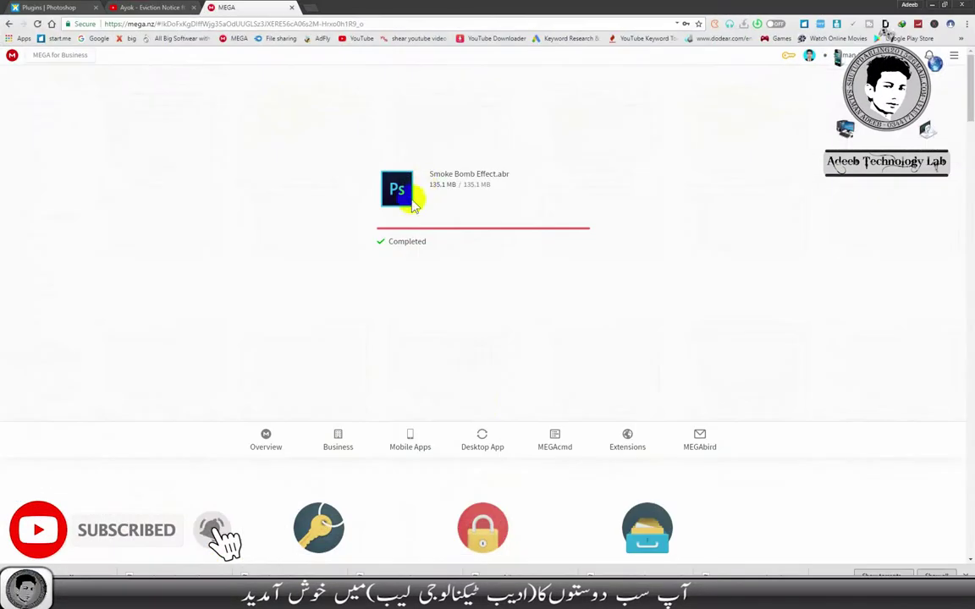
# Replace the MEGA page with the salmanadeeb.wixsite.com Photoshop site via address-bar autocomplete
pyautogui.click(290, 24)
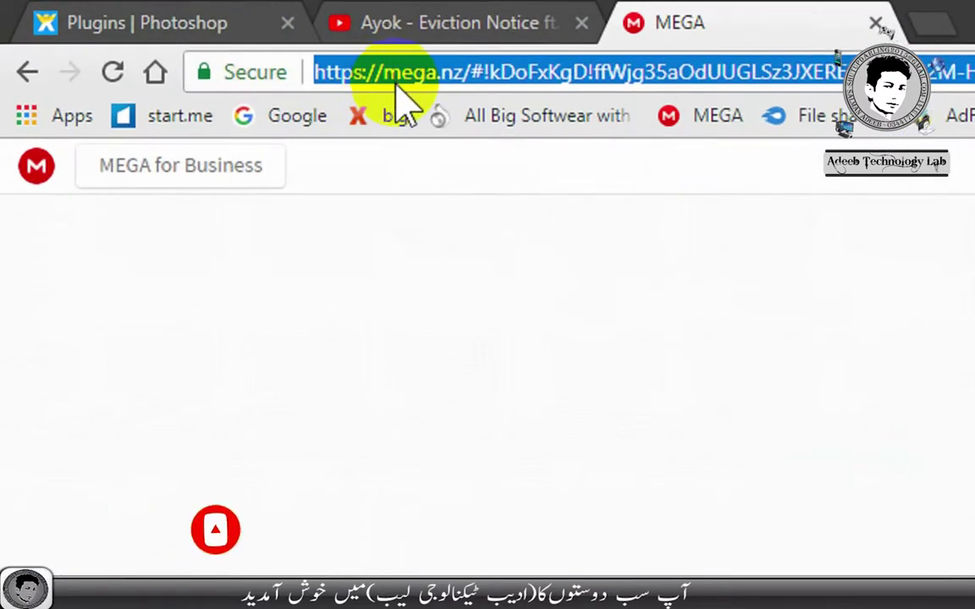
pyautogui.write('s')
pyautogui.click(641, 71)
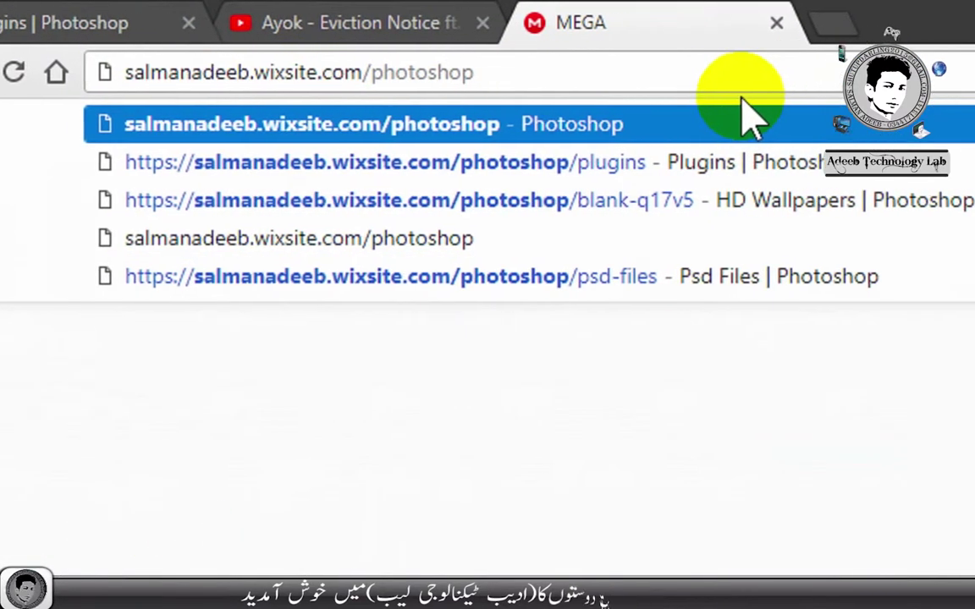
pyautogui.press('Return')
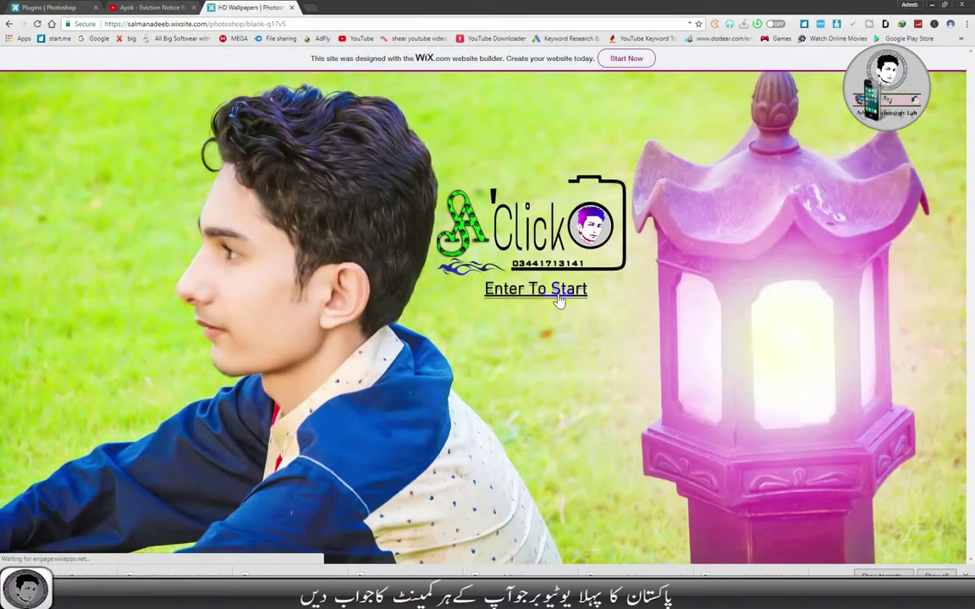
# Enter the Wix site, then find and open the 'All Shield Shapes in one File' post
pyautogui.click(555, 325)
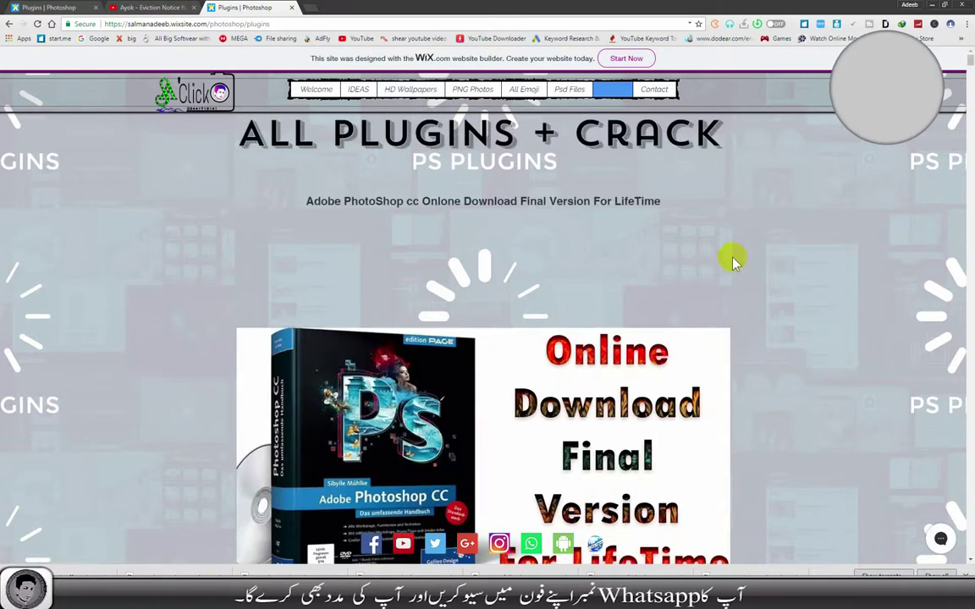
pyautogui.hotkey('ctrl', 'f')
pyautogui.press('Return')
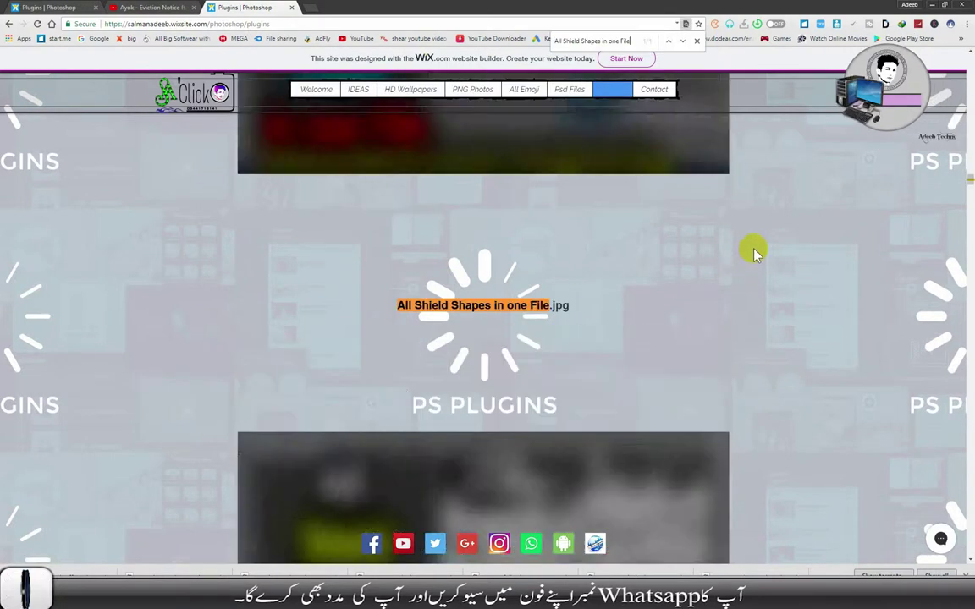
pyautogui.scroll(-2, 756, 252)
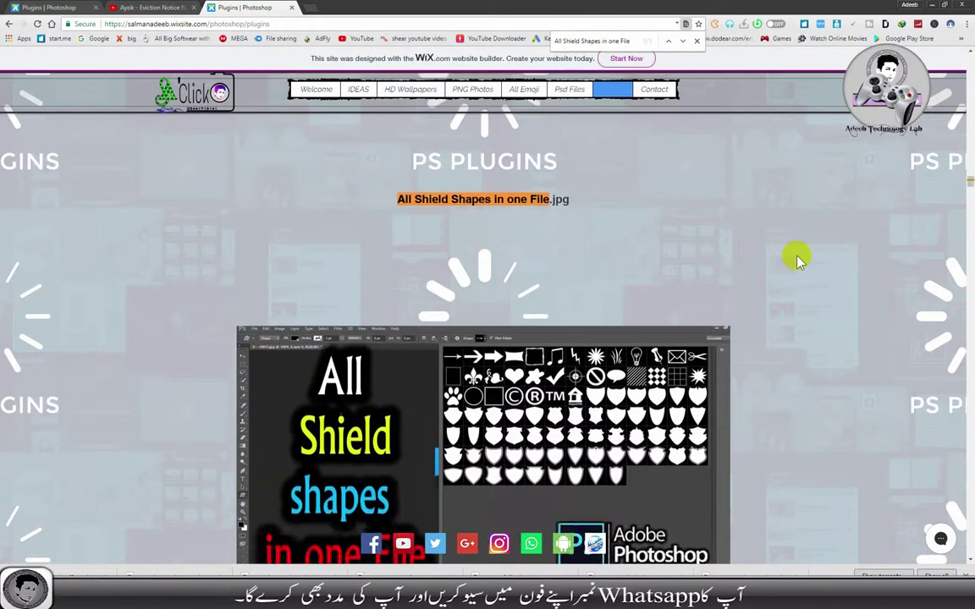
pyautogui.click(537, 396)
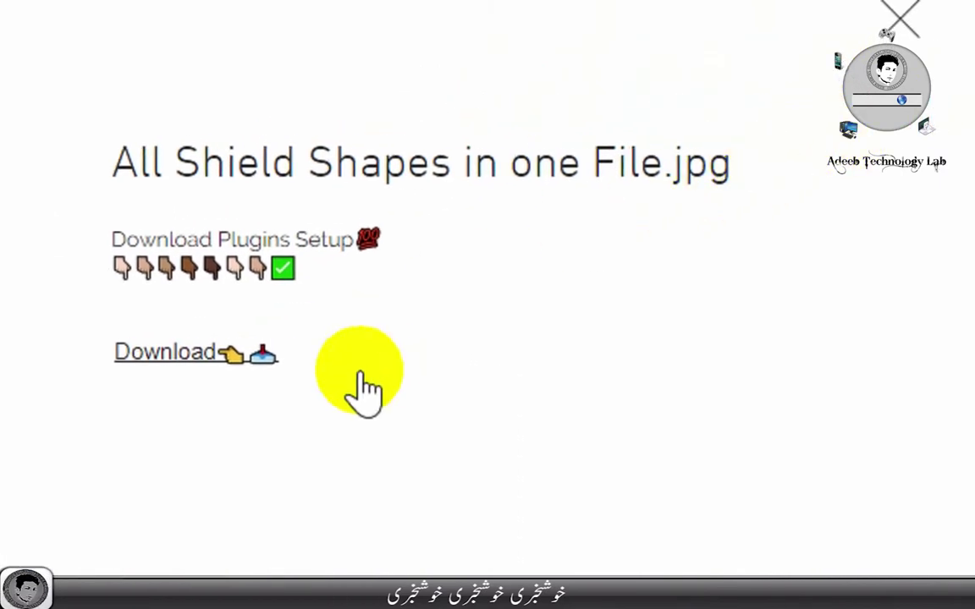
# Close the leftover Explorer window and open the shield shapes download link
pyautogui.click(254, 351)
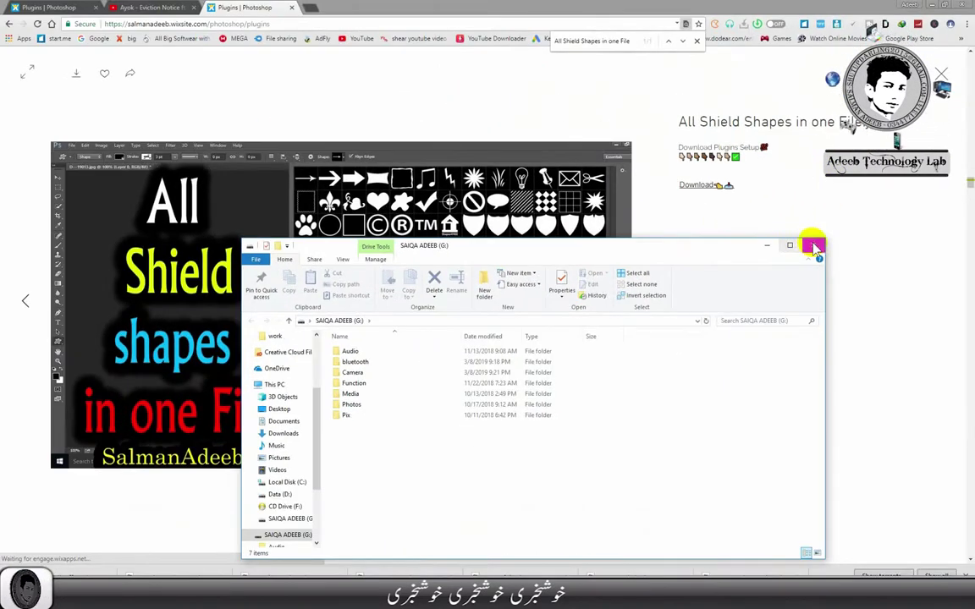
pyautogui.click(812, 246)
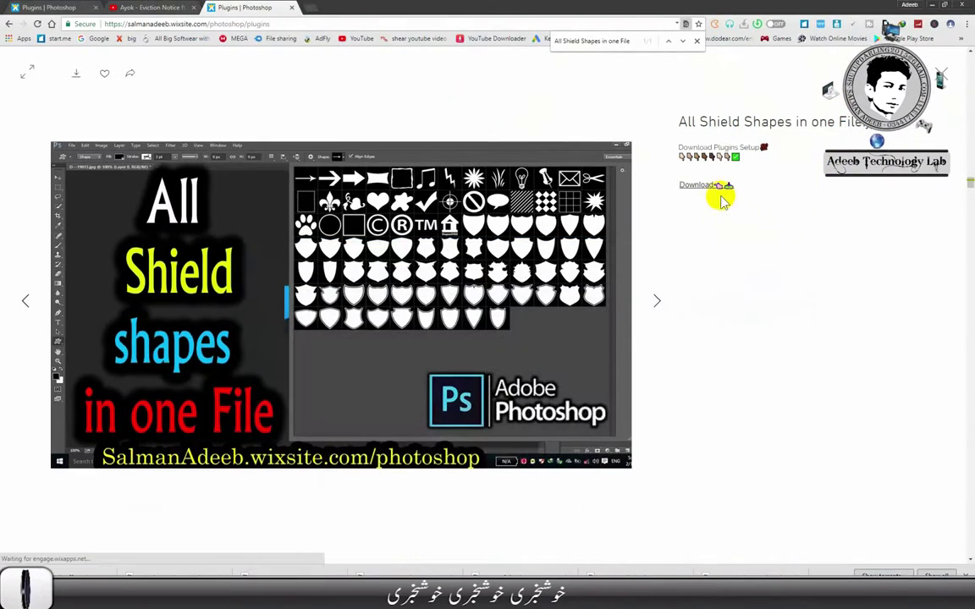
pyautogui.click(705, 186)
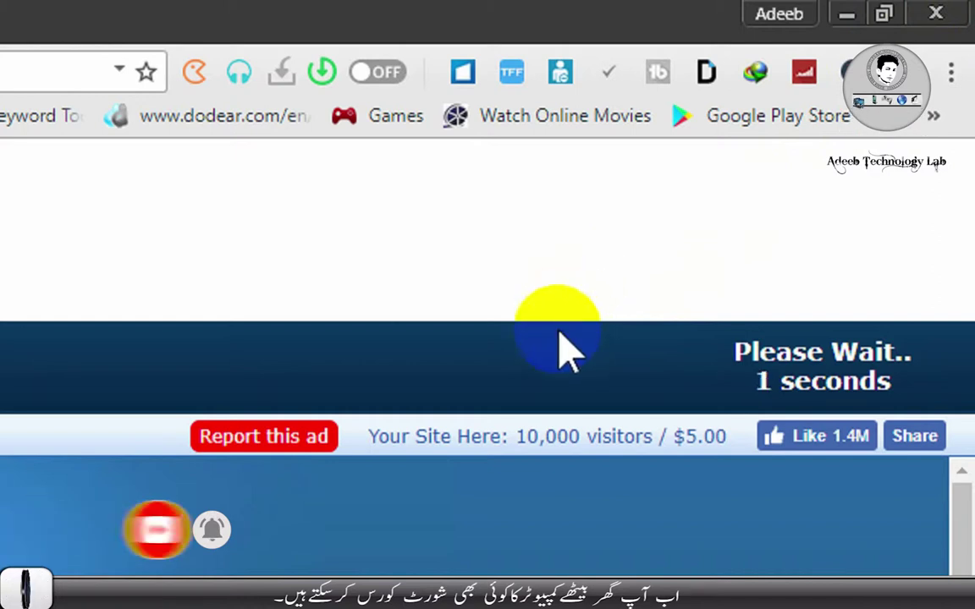
# Skip the ad and save shield.csh (46 KB) from MEGA into Downloads
pyautogui.click(842, 382)
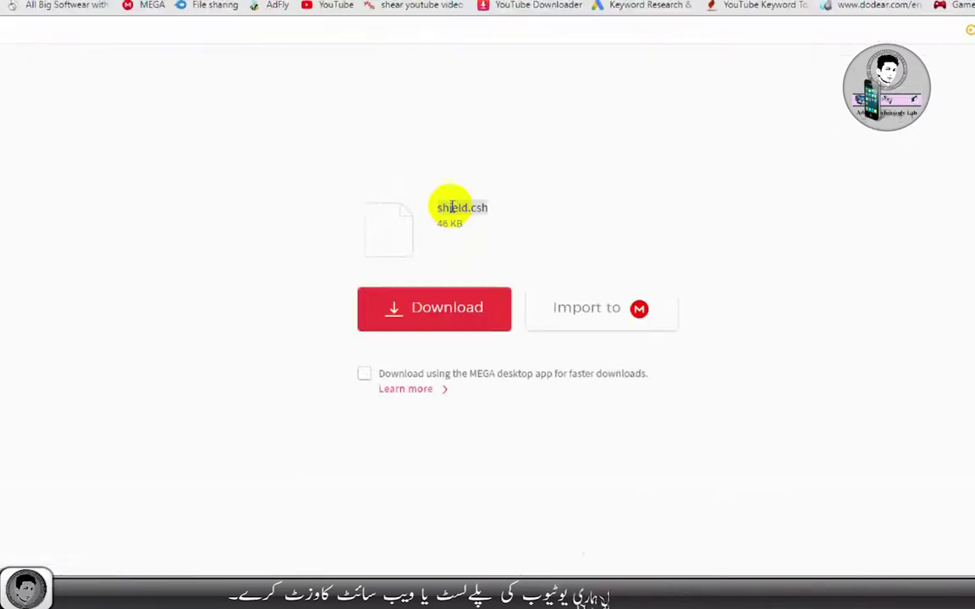
pyautogui.click(466, 294)
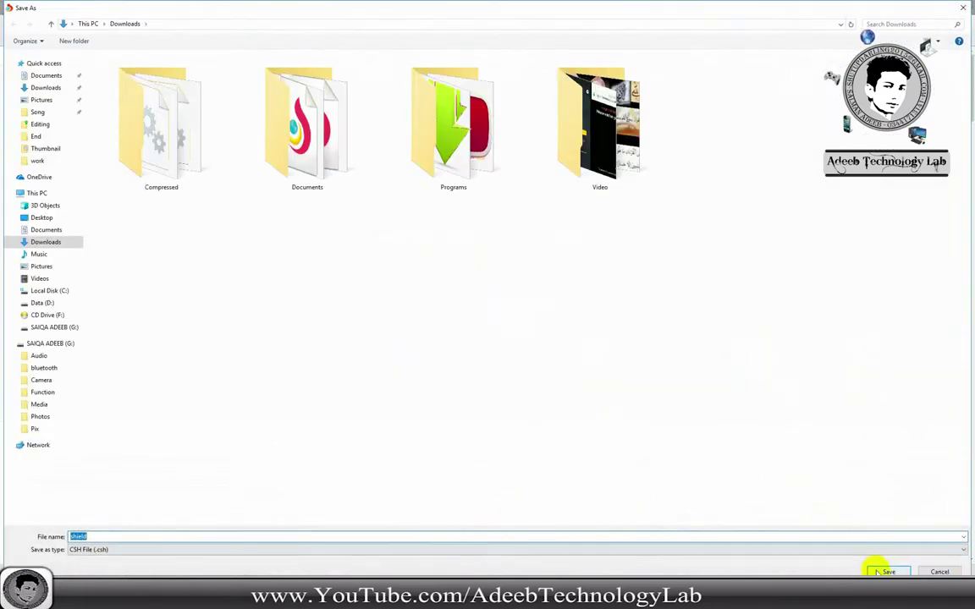
pyautogui.click(882, 572)
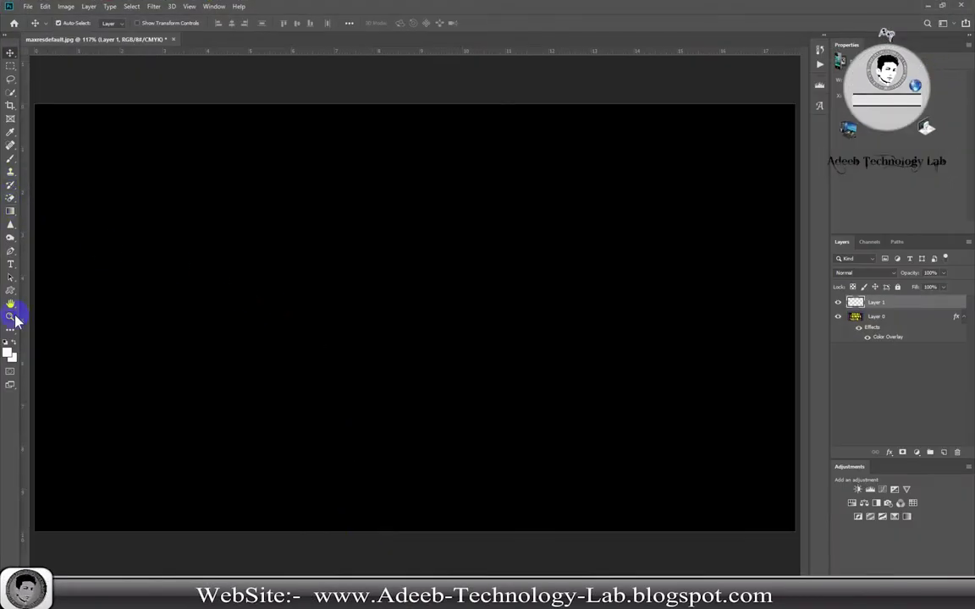
# Select the Custom Shape Tool and load shield.csh through the shape picker's Load Shapes
pyautogui.click(10, 290)
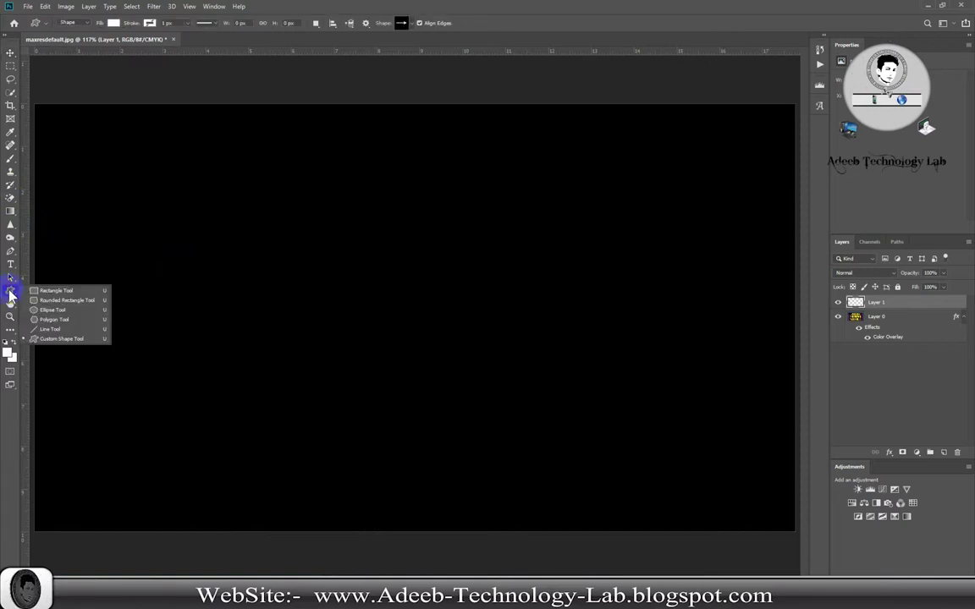
pyautogui.click(53, 340)
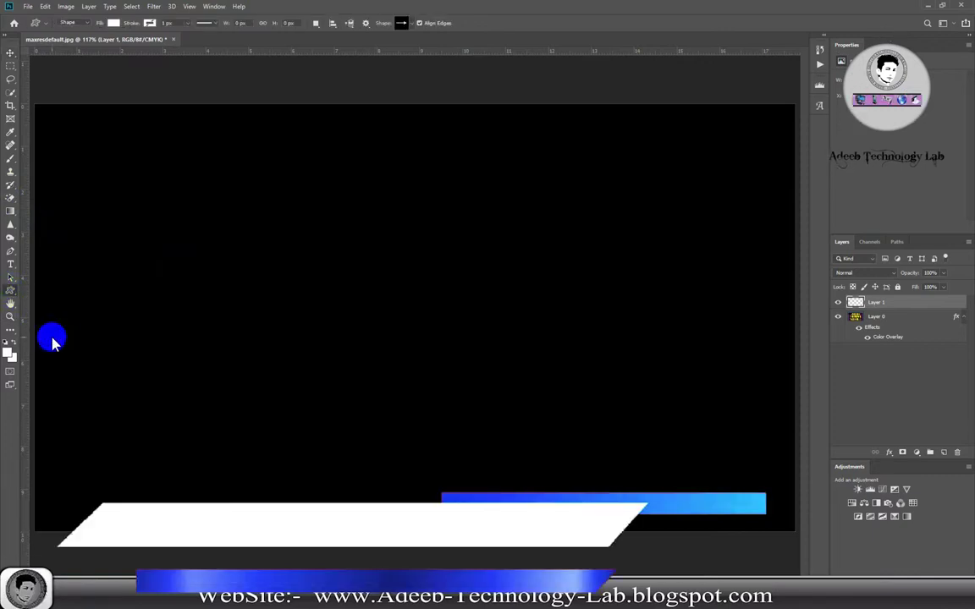
pyautogui.click(407, 24)
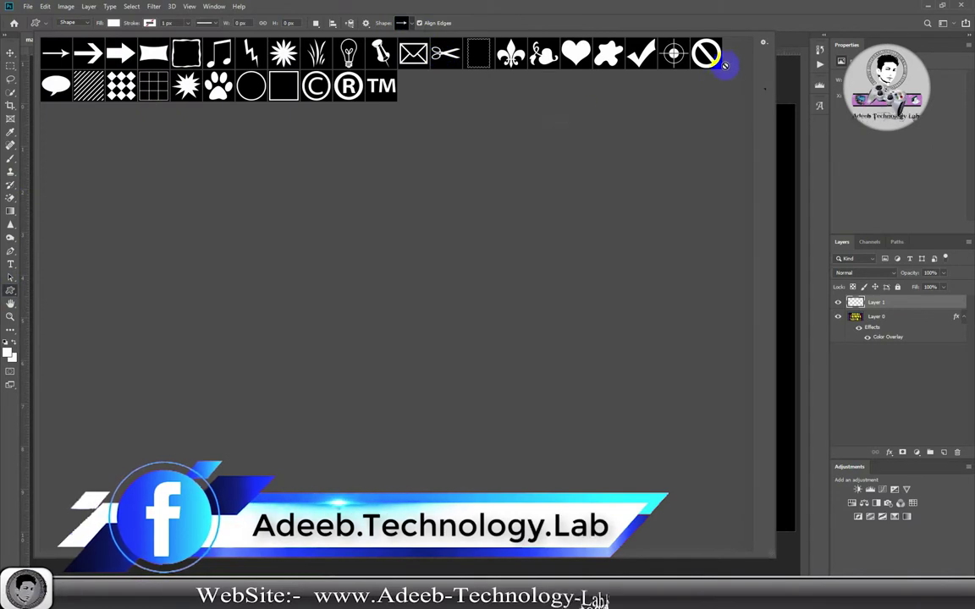
pyautogui.click(763, 44)
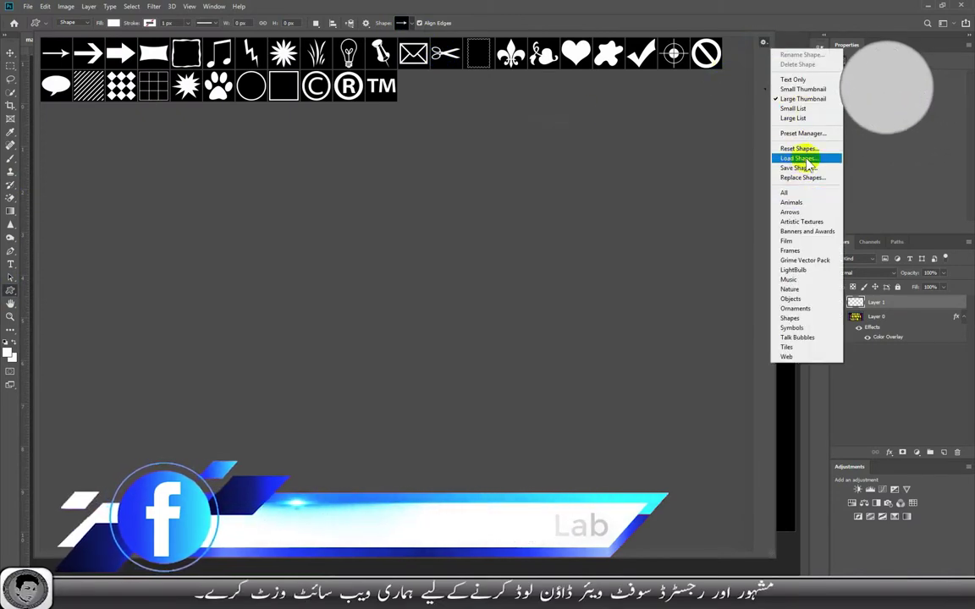
pyautogui.click(807, 160)
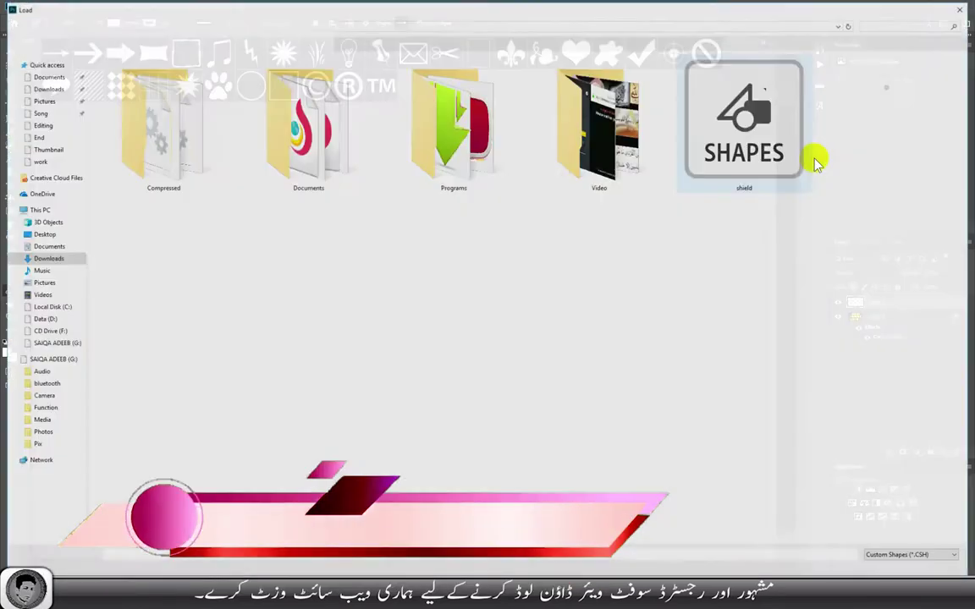
pyautogui.doubleClick(741, 114)
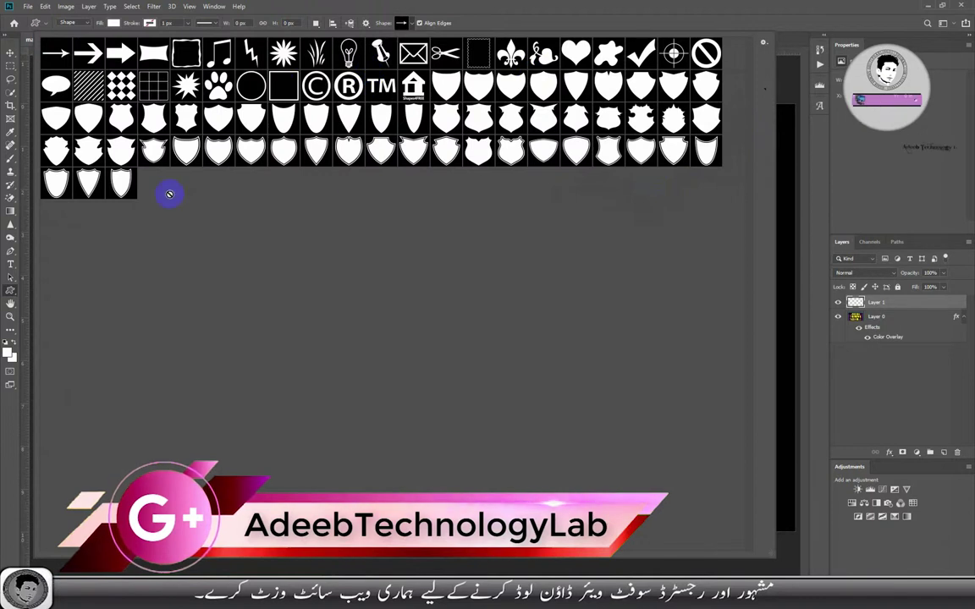
# Draw a white shield at the canvas's upper right and a narrower shield left of it
pyautogui.doubleClick(511, 145)
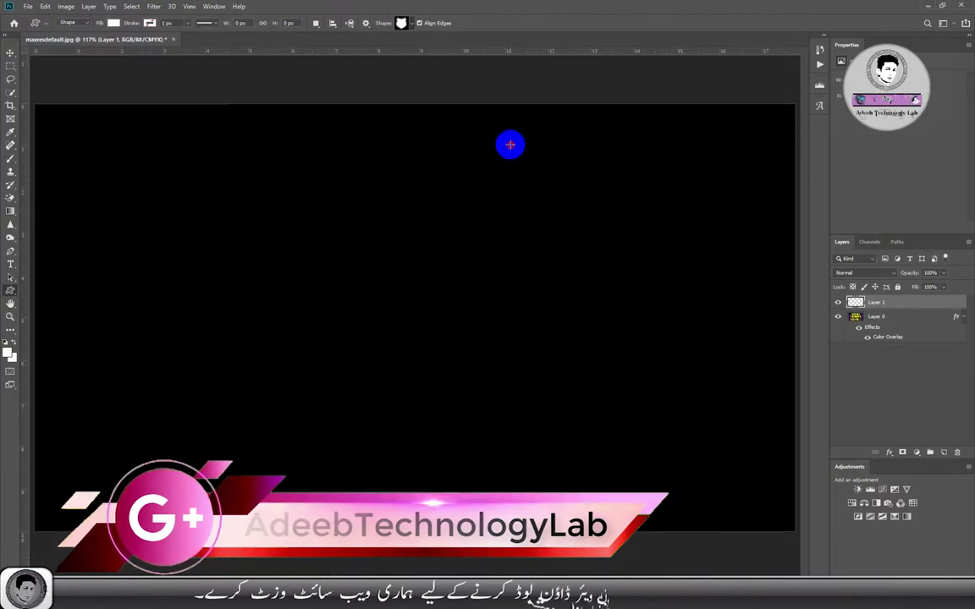
pyautogui.moveTo(757, 159); pyautogui.dragTo(608, 328)
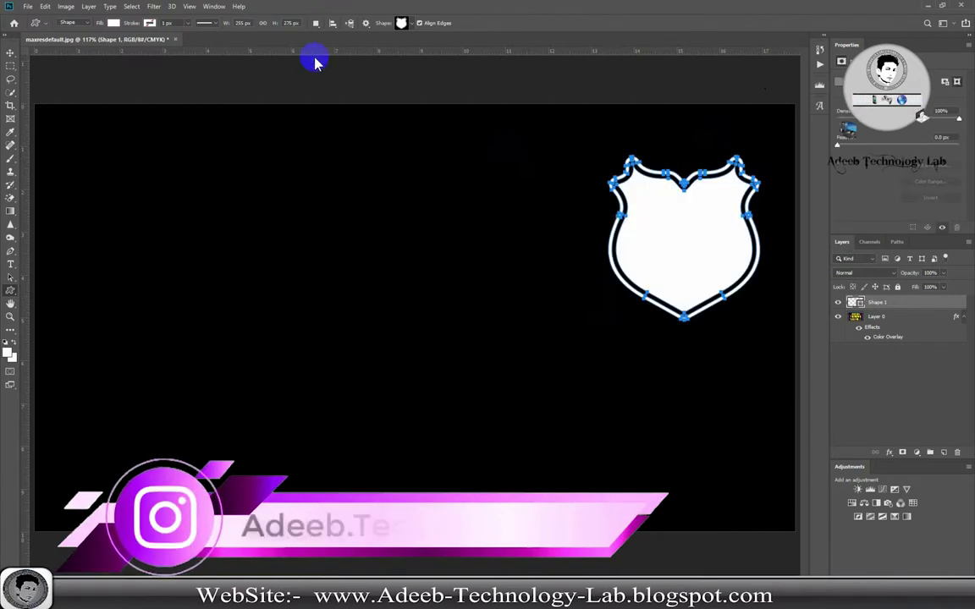
pyautogui.click(415, 24)
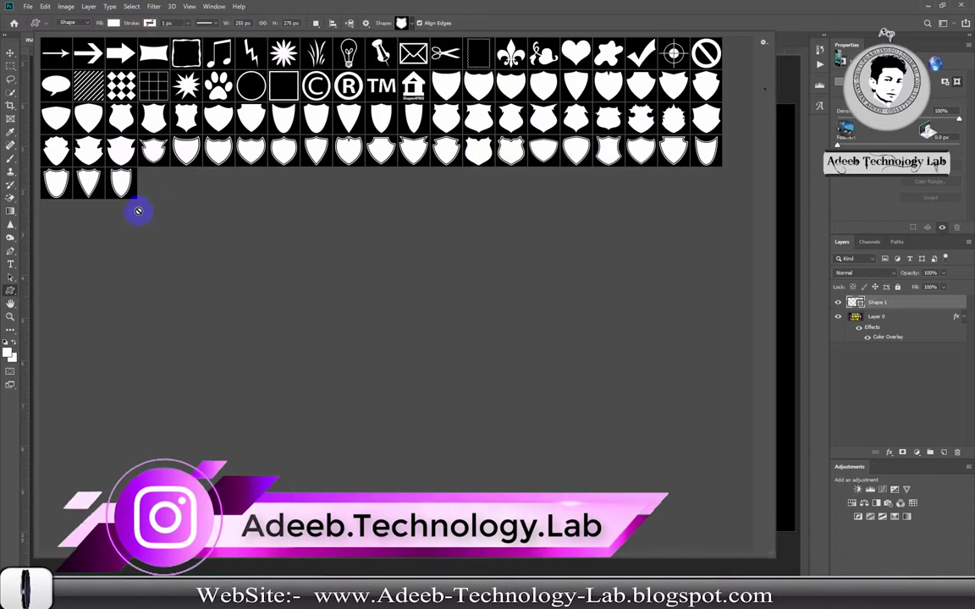
pyautogui.doubleClick(55, 181)
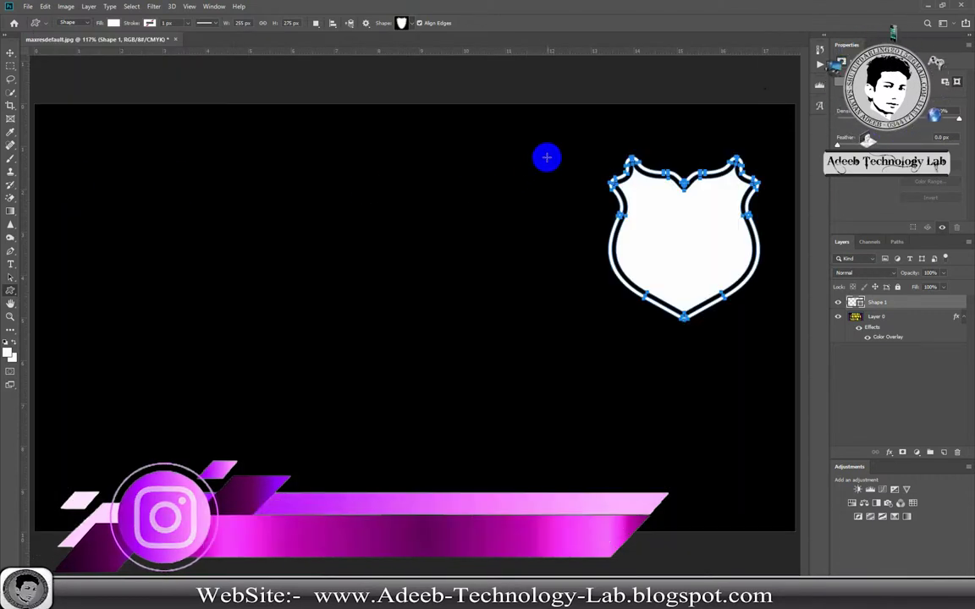
pyautogui.moveTo(546, 158); pyautogui.dragTo(330, 317)
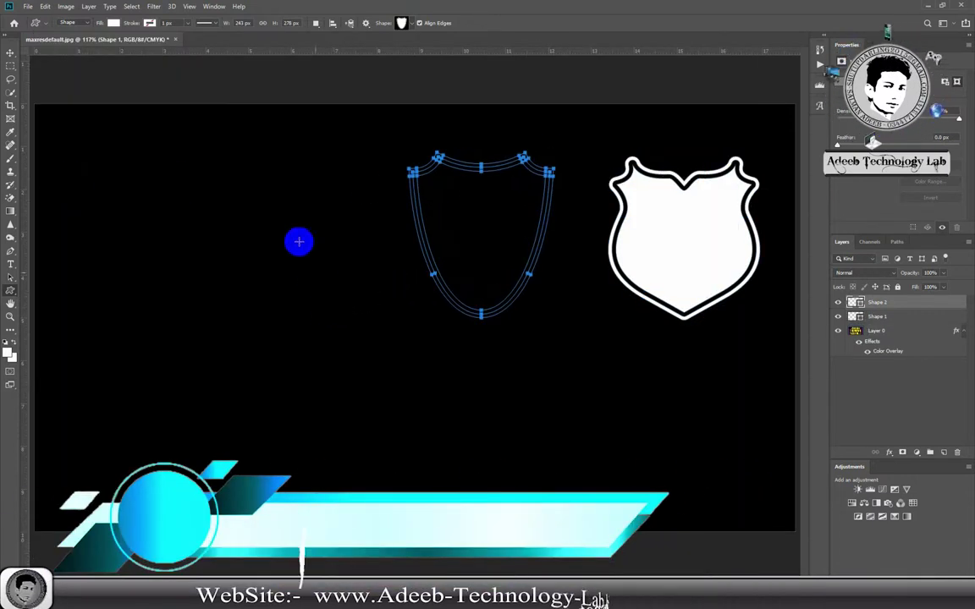
# Draw a third shield on the left side and a fourth near the lower right
pyautogui.click(402, 23)
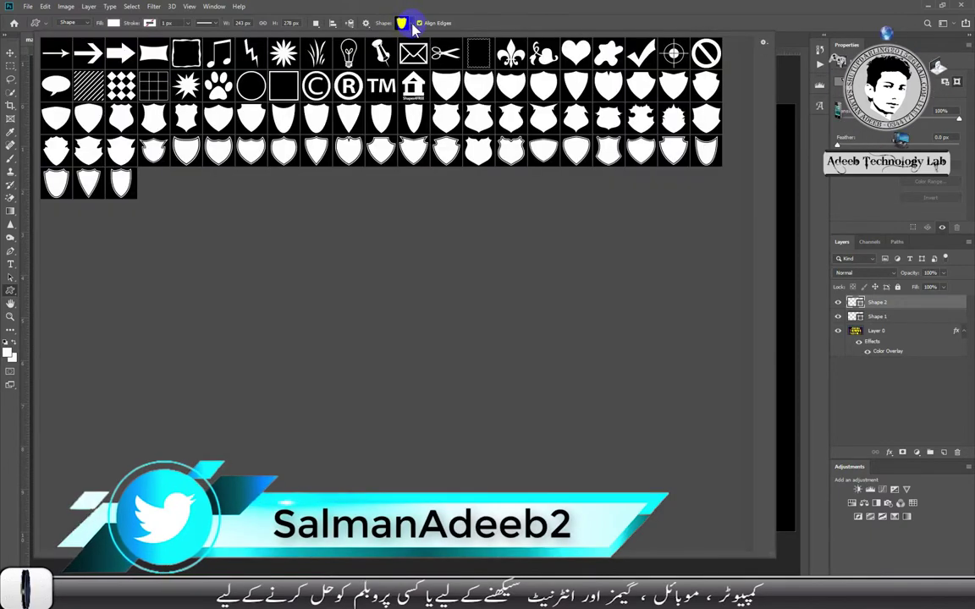
pyautogui.doubleClick(473, 85)
pyautogui.moveTo(333, 161); pyautogui.dragTo(42, 347)
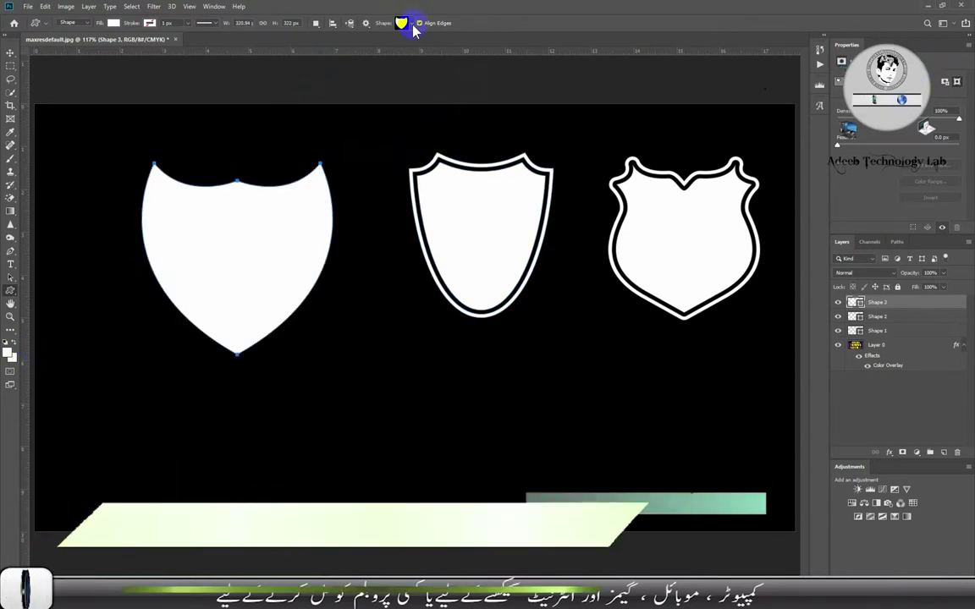
pyautogui.click(412, 25)
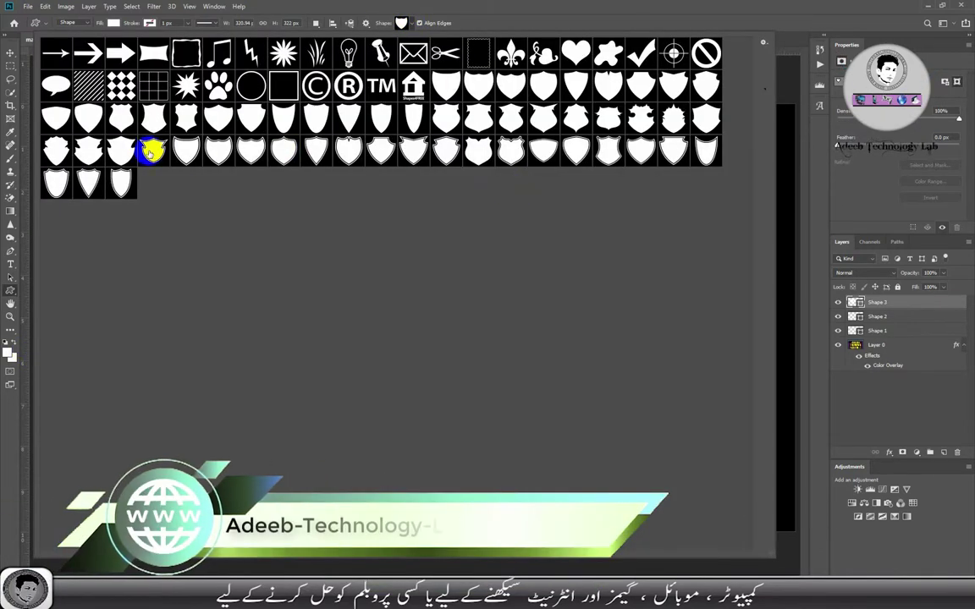
pyautogui.doubleClick(83, 151)
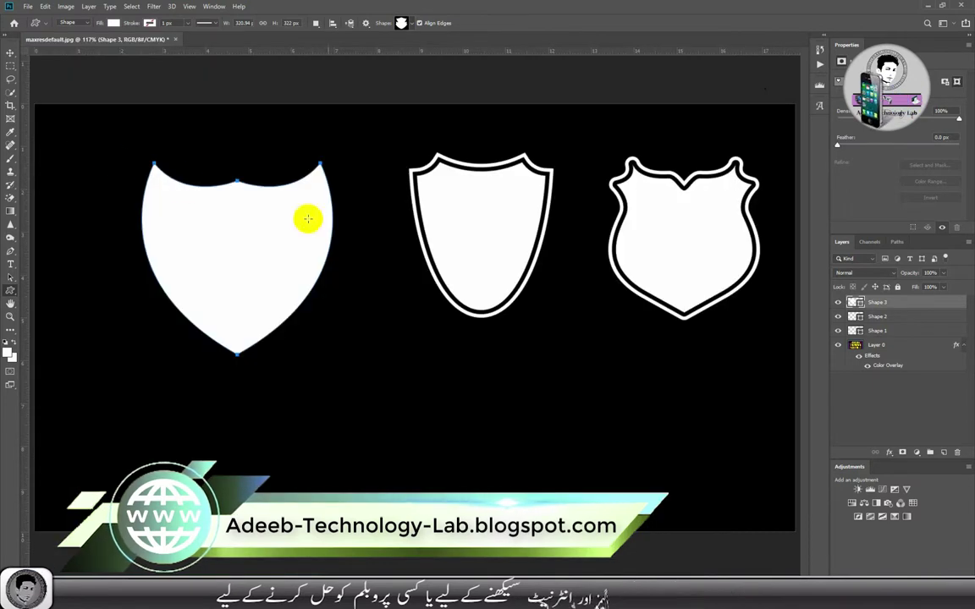
pyautogui.moveTo(565, 401); pyautogui.dragTo(531, 492)
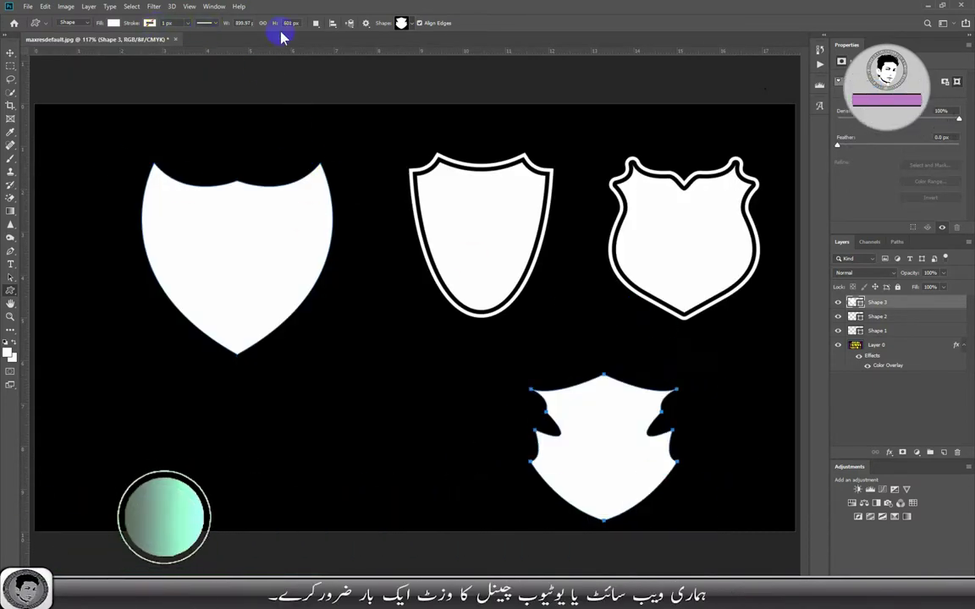
pyautogui.click(403, 24)
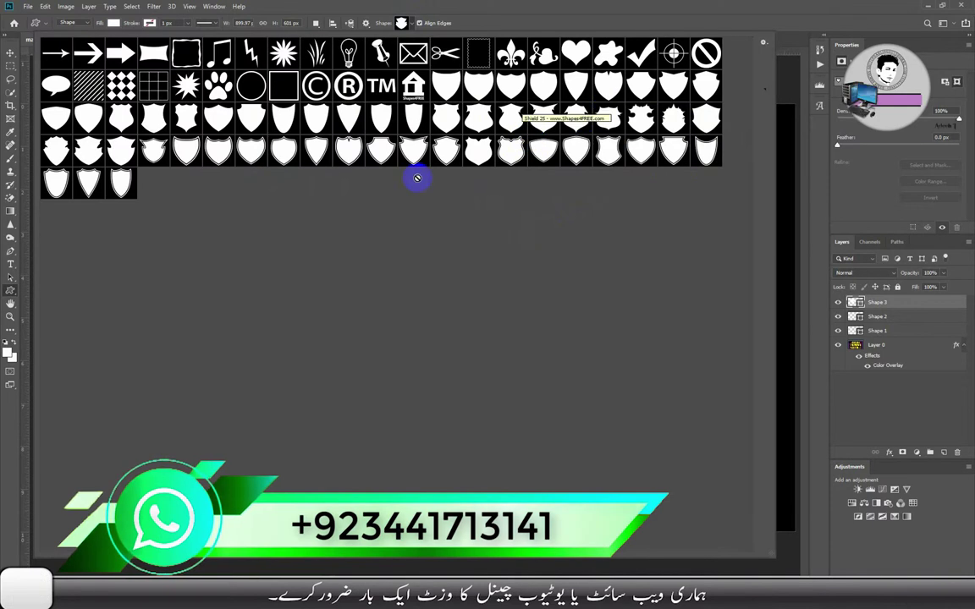
pyautogui.click(689, 11)
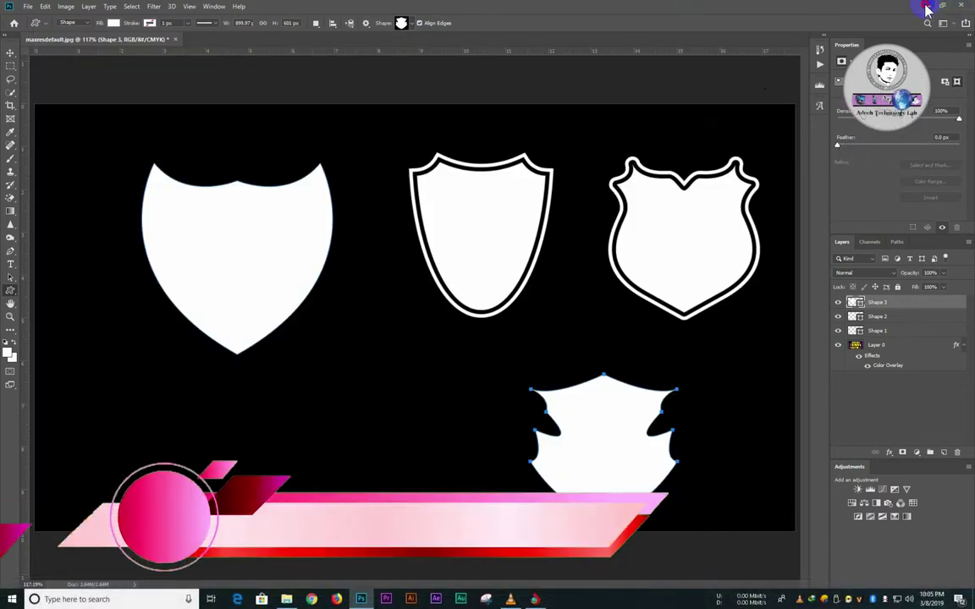
# Minimize Photoshop, Chrome and File Explorer, then refresh the desktop
pyautogui.click(925, 7)
pyautogui.click(930, 6)
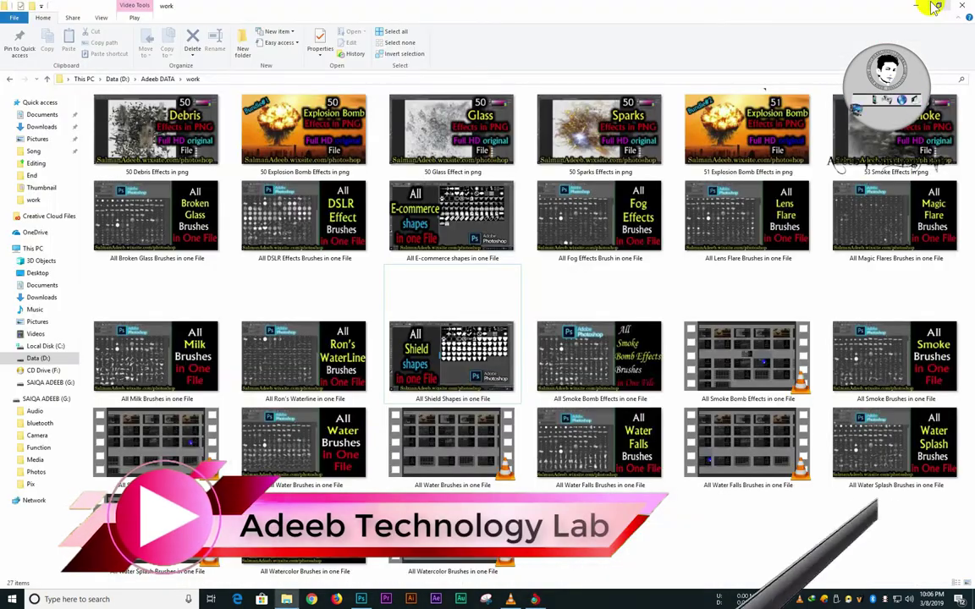
pyautogui.click(914, 7)
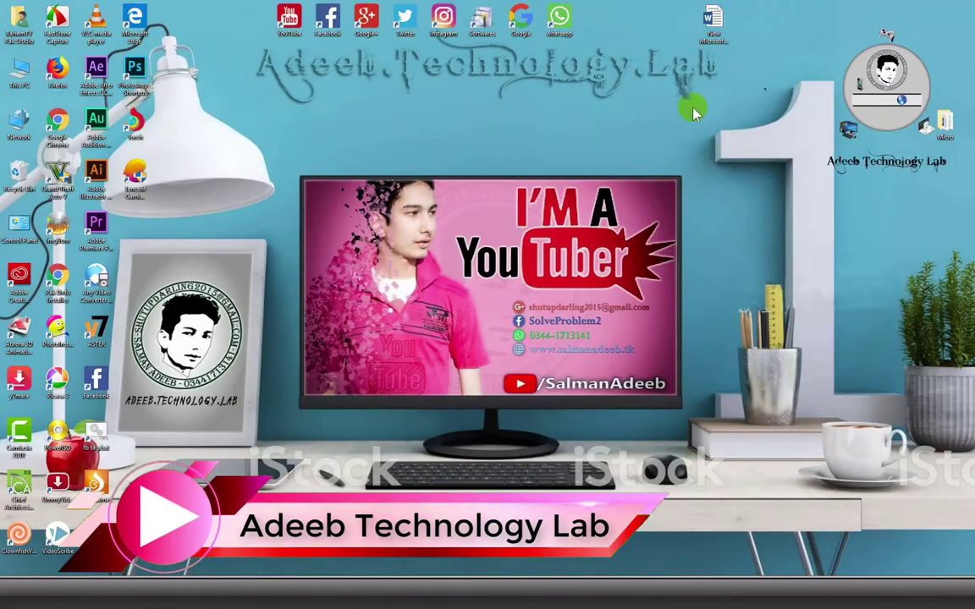
pyautogui.rightClick(636, 105)
pyautogui.click(673, 153)
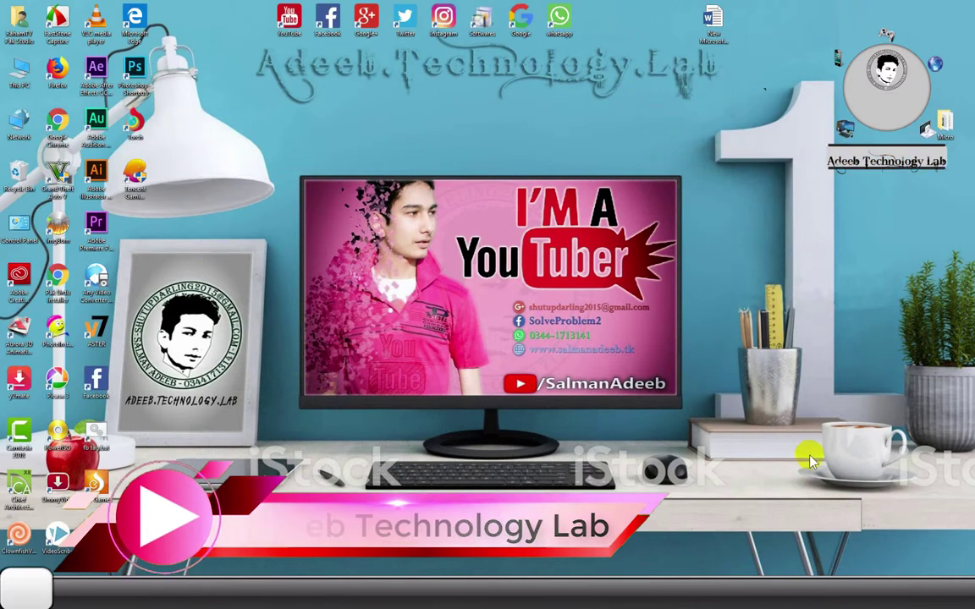